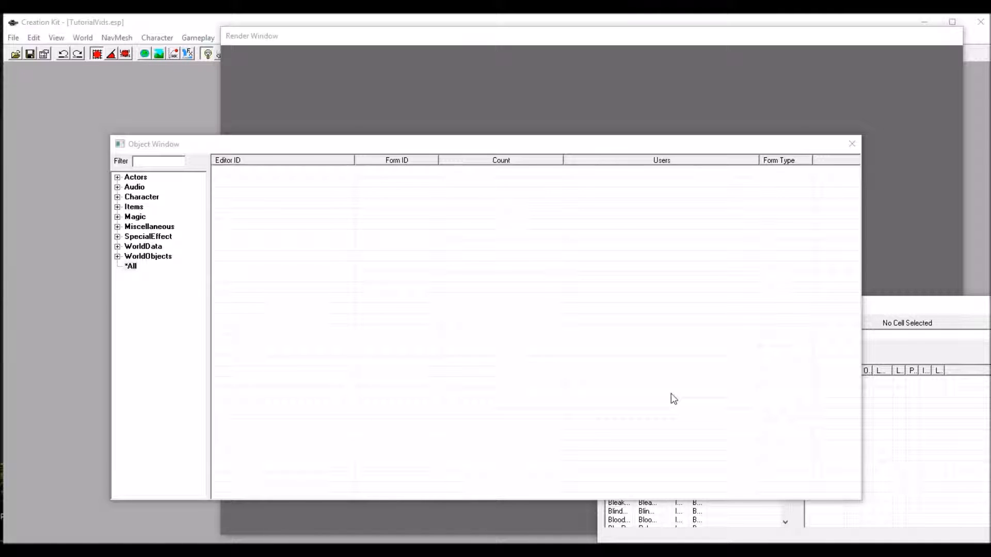
List all weapons from the Items category in the object list
click(132, 207)
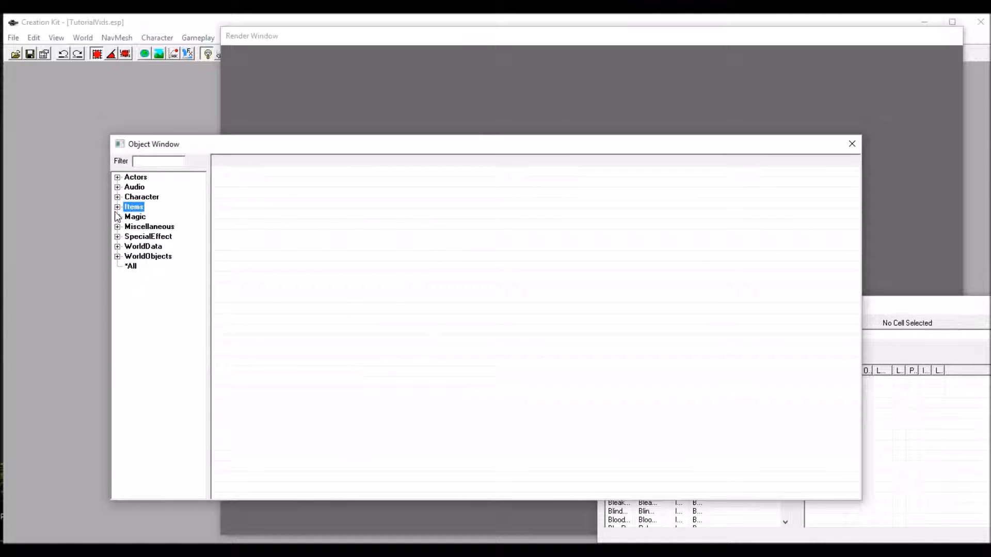
click(117, 208)
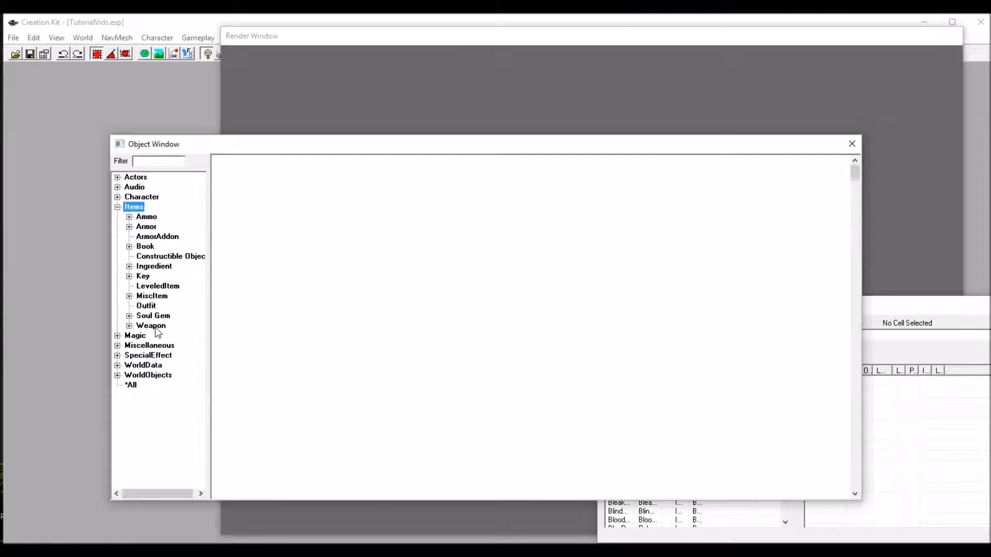
click(151, 326)
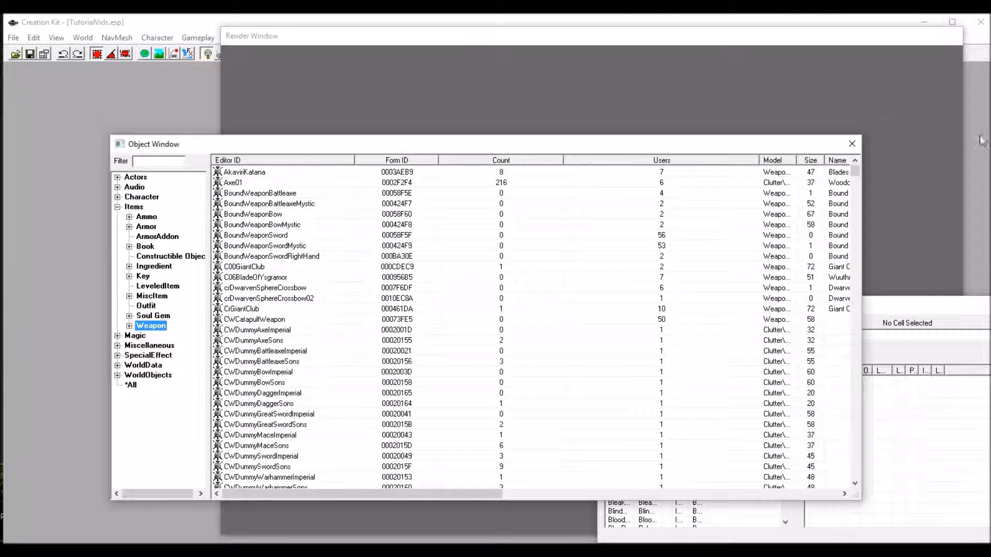
Try to save the Axe01 weapon as a new form with the ID AwesomeKillingBlade01
mouse_move(855, 173)
mouse_down()
mouse_move(879, 404)
mouse_move(861, 414)
mouse_move(878, 460)
mouse_move(843, 166)
mouse_up()
right_click(283, 182)
click(311, 191)
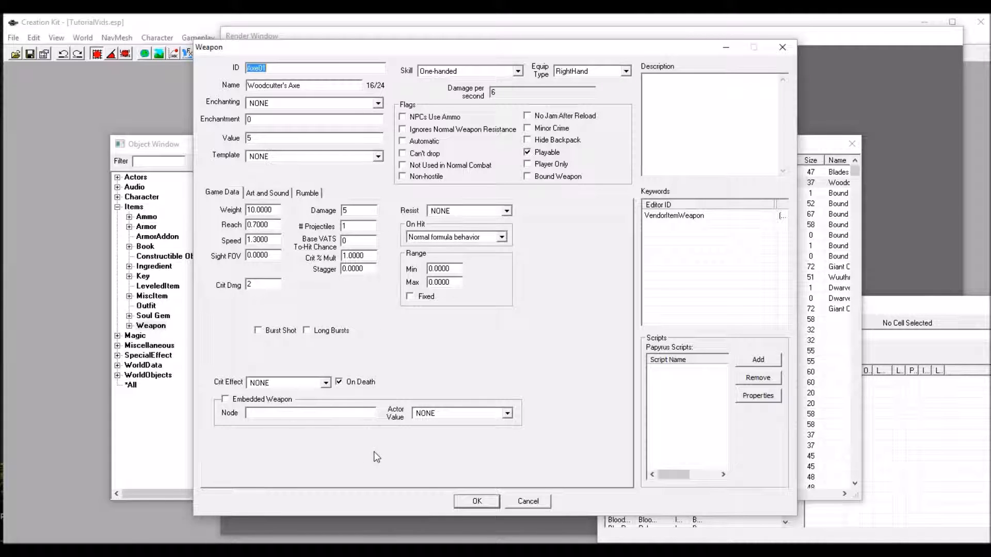
click(301, 70)
key(BackSpace)
key(BackSpace)
key(BackSpace)
key(BackSpace)
key(BackSpace)
text(AwesomeKillingBlade01)
click(484, 503)
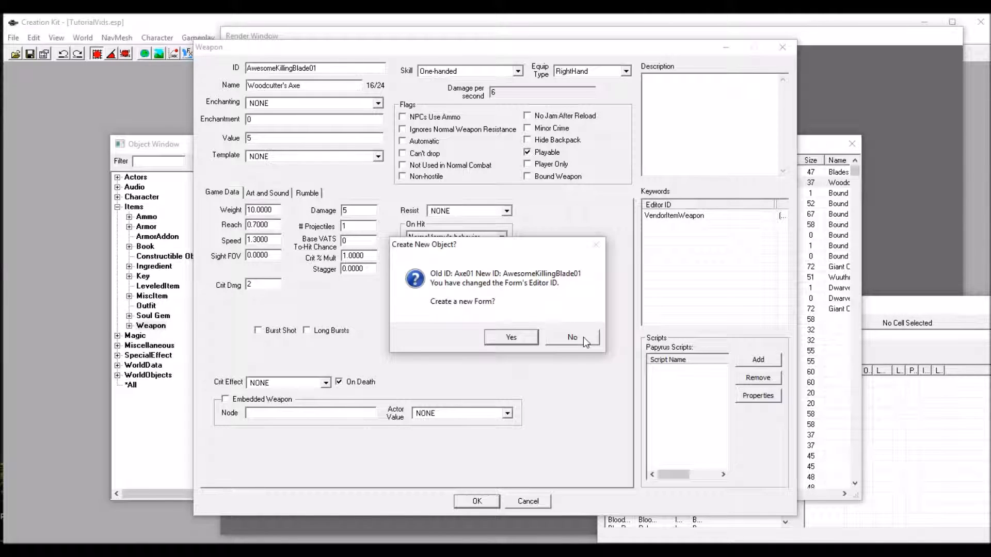
click(521, 336)
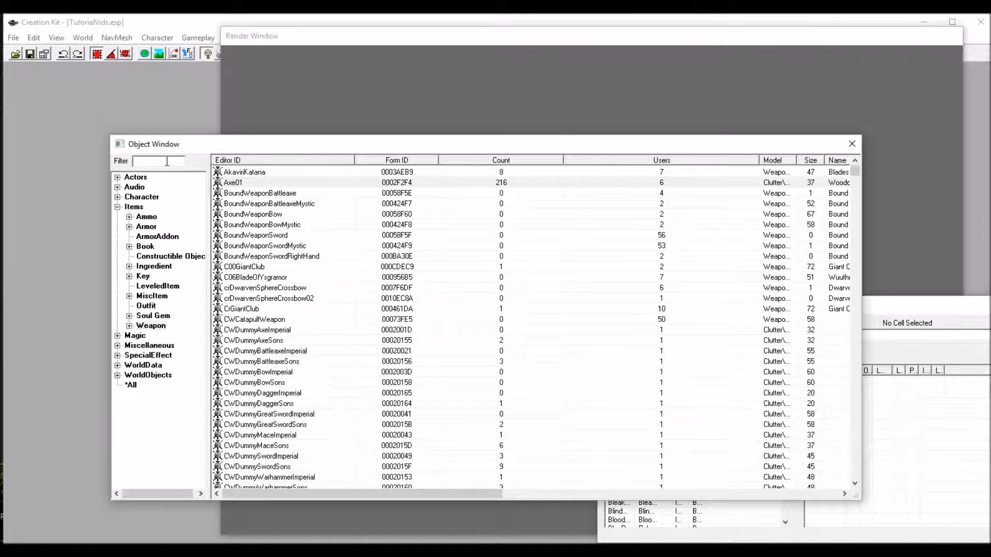
Filter the weapons by "ironsword" and open the plain IronSword for editing
text(ironsword)
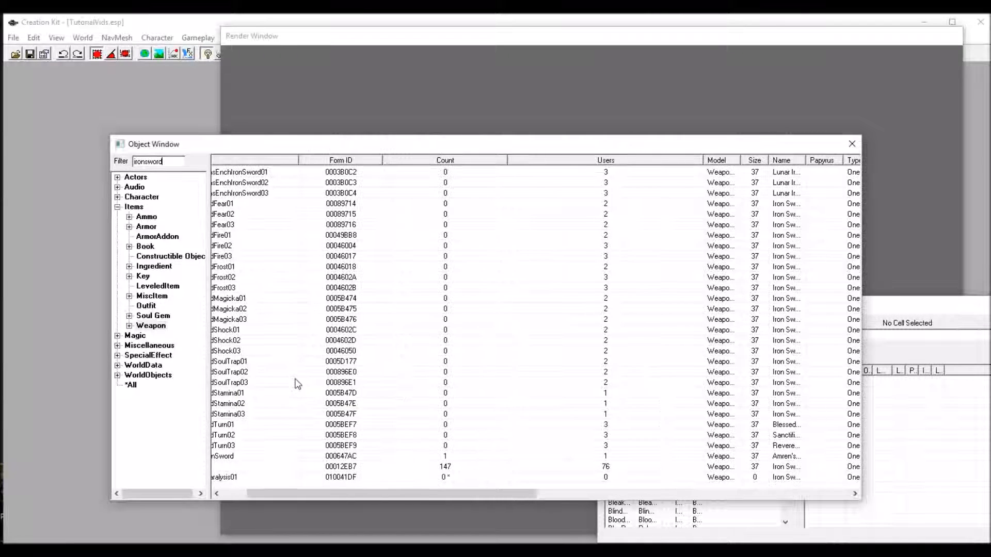
right_click(259, 467)
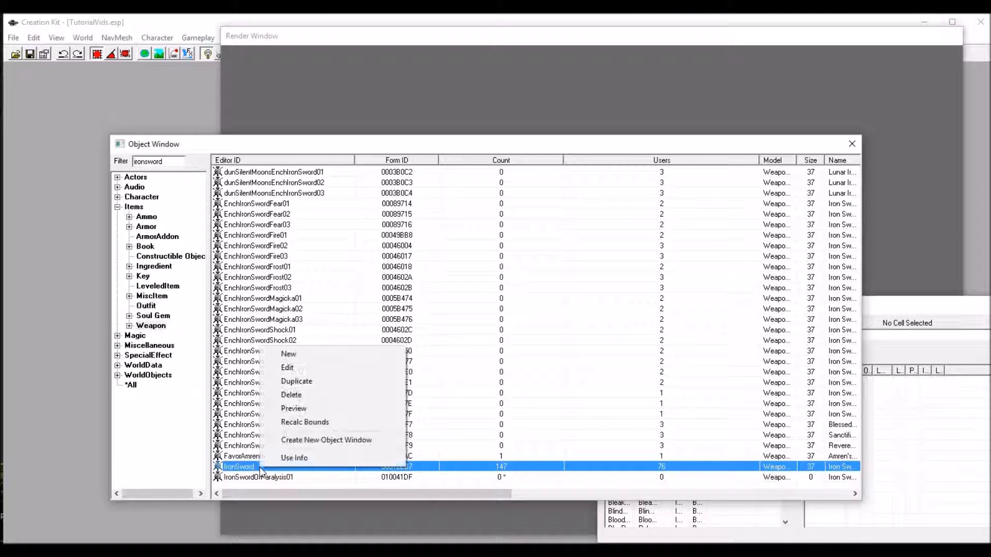
click(299, 368)
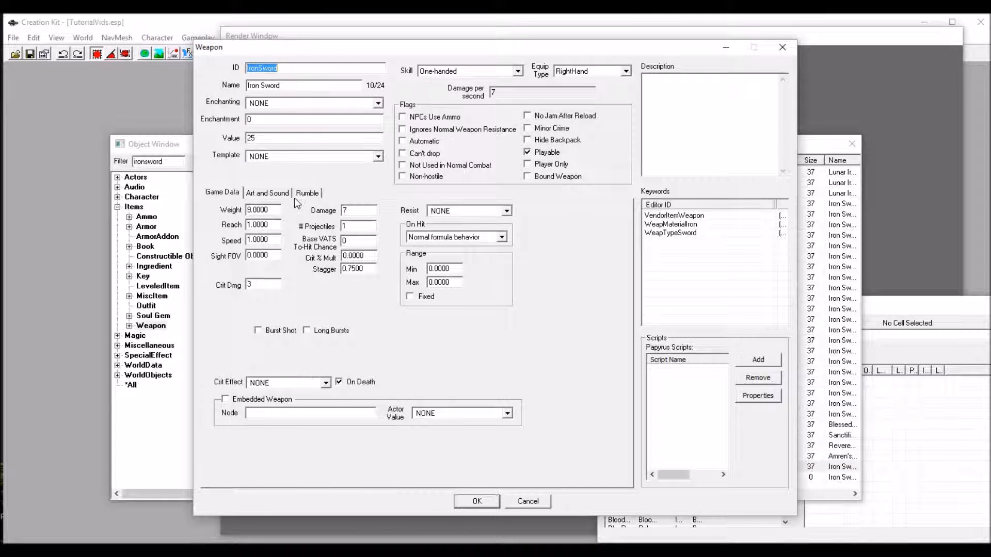
Change the sword's ID to IronSwordOfParalyzationTV and its name to Awesome Sword
click(292, 69)
text(OfParalyzation)
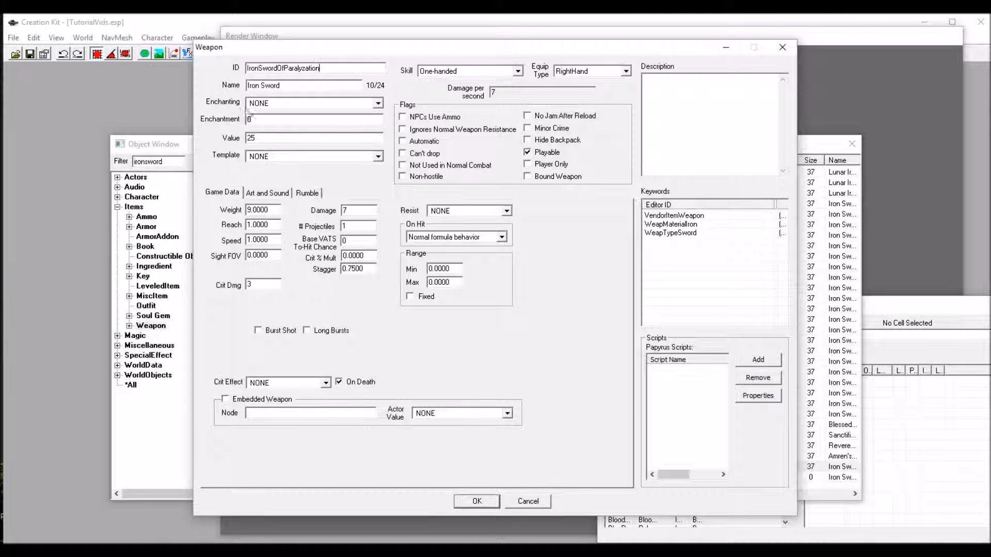
text(TV)
key(Tab)
text(Awesome Sword)
Assign the EnchWeaponParalysis04 enchantment to the sword
click(313, 103)
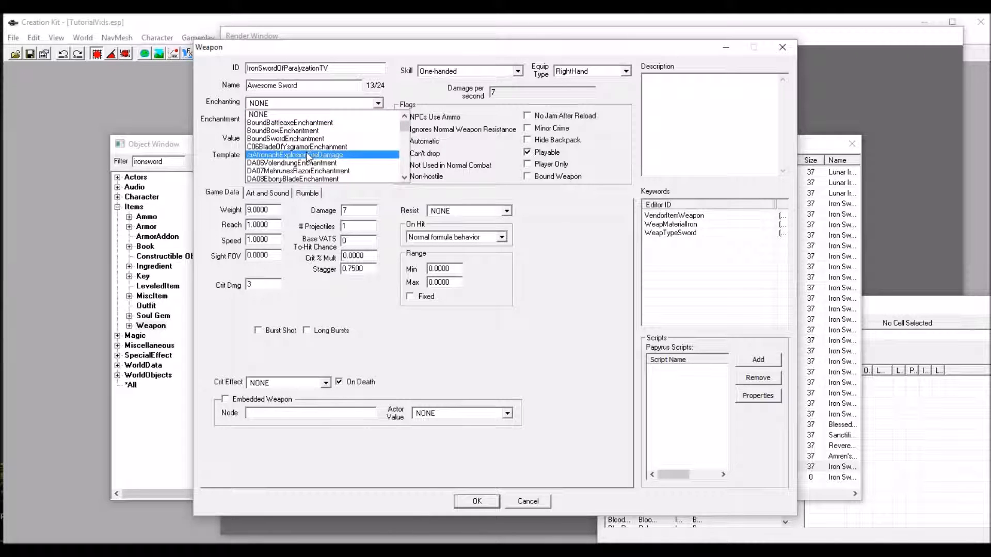
scroll(310, 152, down, 10)
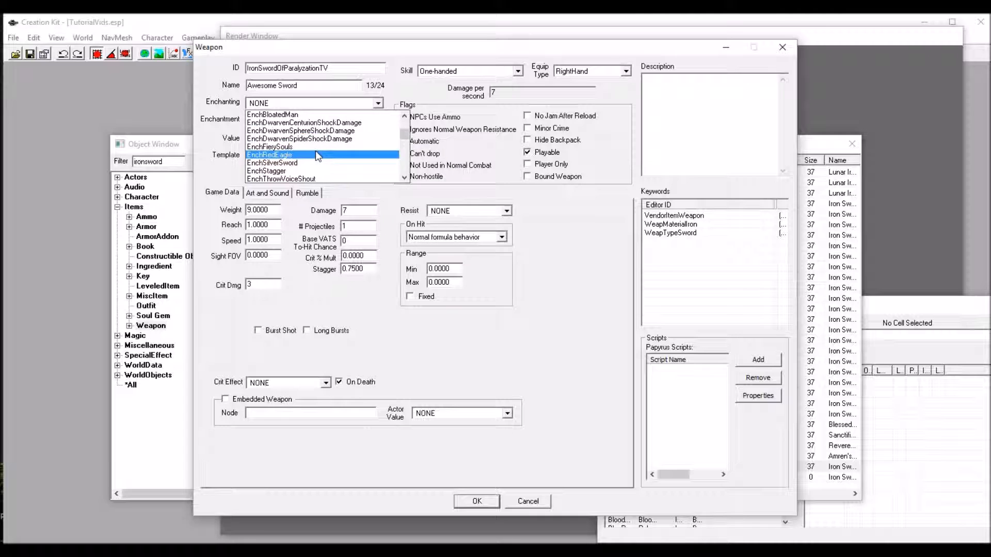
click(315, 155)
click(332, 105)
scroll(320, 135, down, 6)
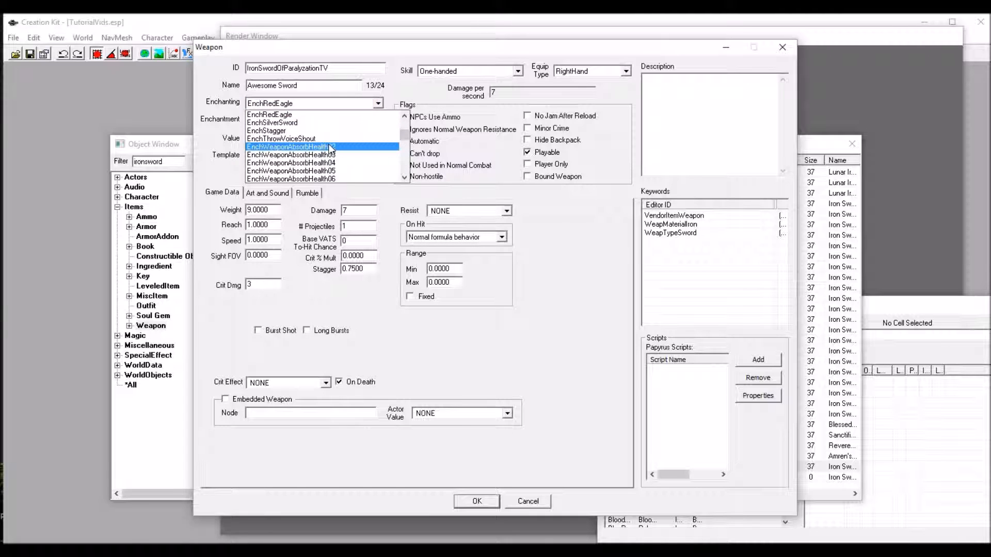
scroll(294, 135, down, 3)
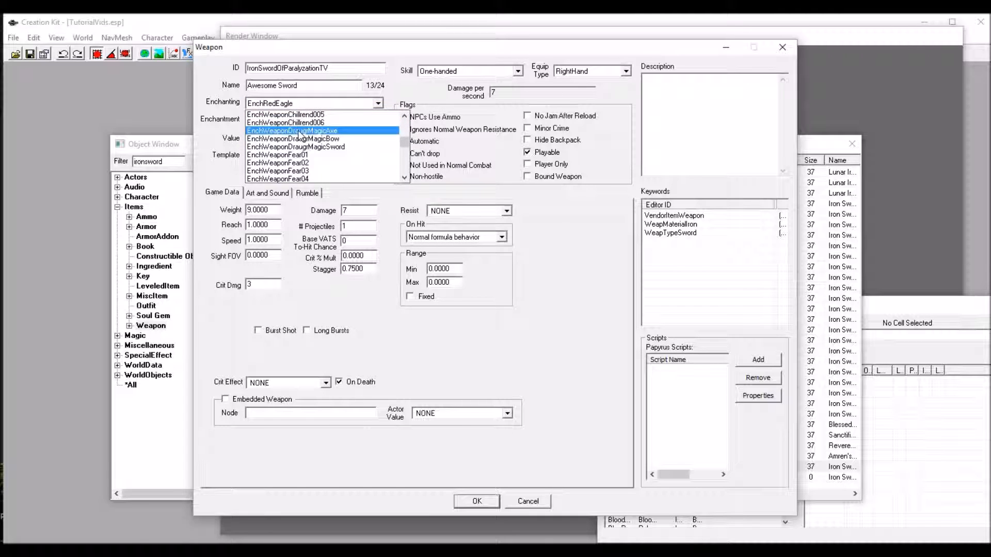
scroll(314, 140, down, 10)
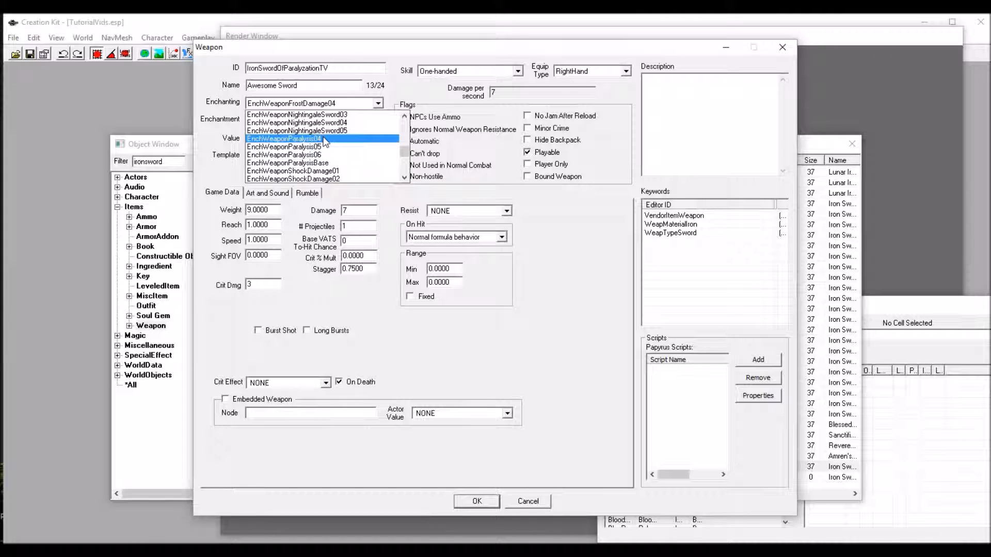
click(324, 140)
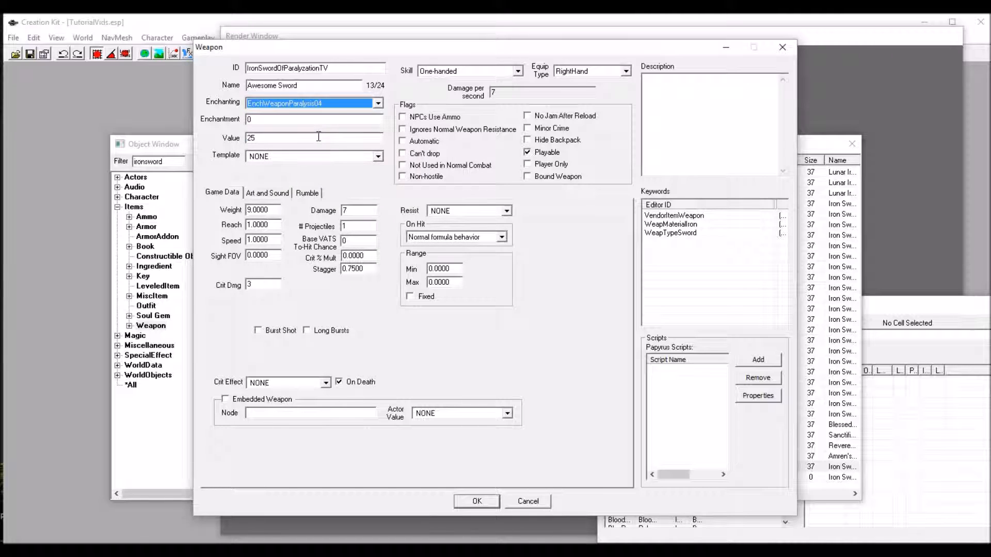
Set the sword's enchantment charge to 2500 and its value to 500
click(298, 122)
drag(295, 119, 234, 121)
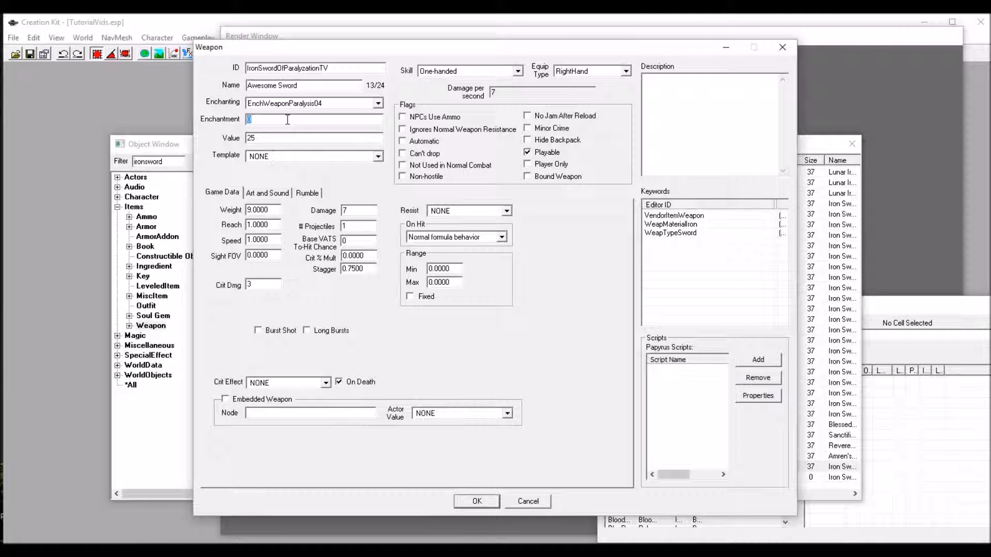
text(2500)
key(BackSpace)
key(BackSpace)
text(5)
text(00)
Set the sword's weight to 13 and its damage to 10
drag(253, 208, 247, 208)
text(13)
double_click(356, 211)
click(373, 211)
key(BackSpace)
text(10)
click(362, 226)
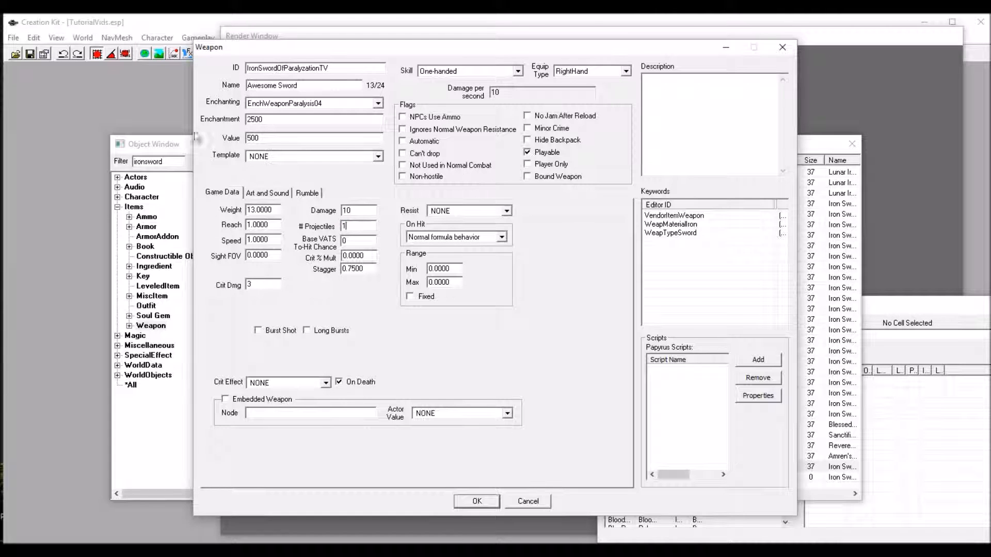
Open DaedricDagger from the dagger weapons to check its game data, then cancel and return to the sword
click(178, 143)
click(334, 48)
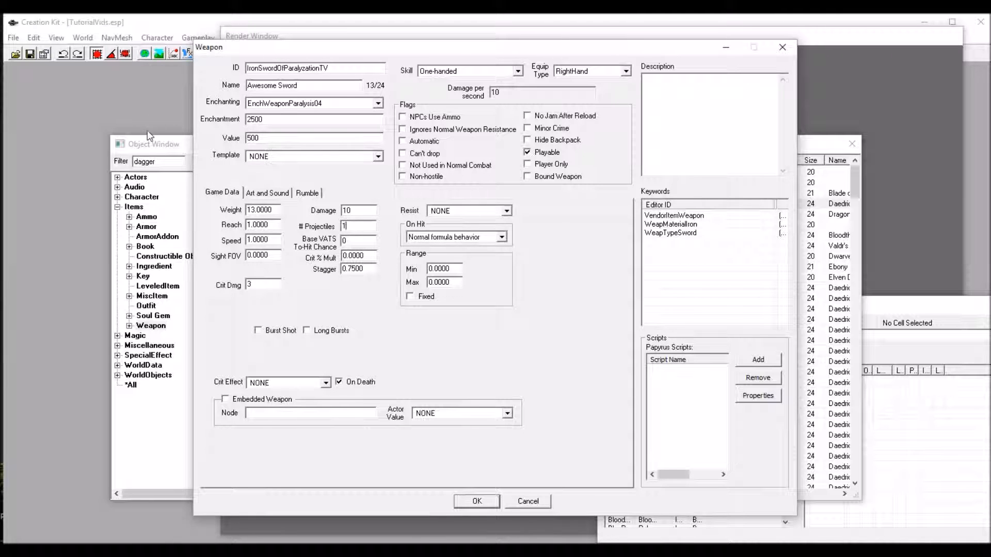
click(156, 146)
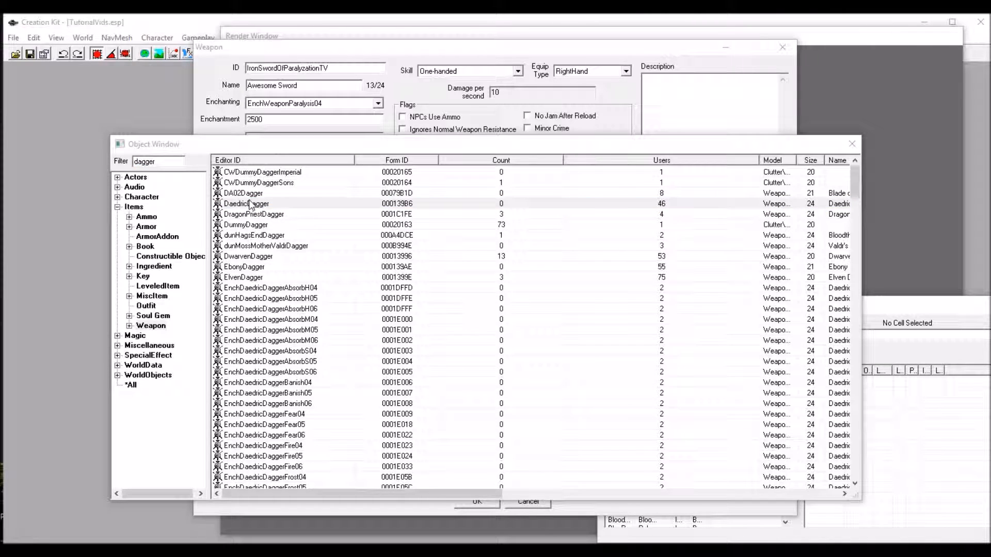
double_click(250, 204)
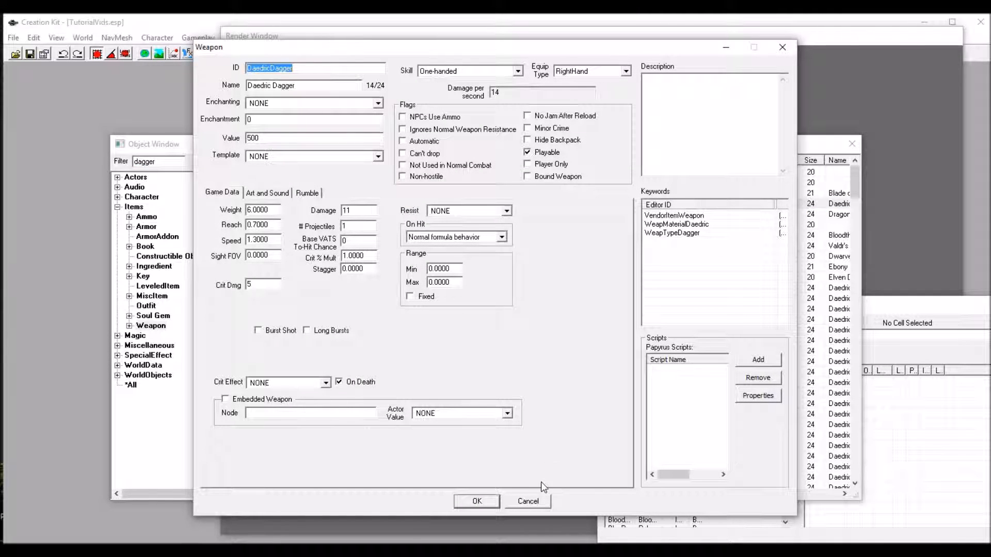
click(541, 501)
click(408, 101)
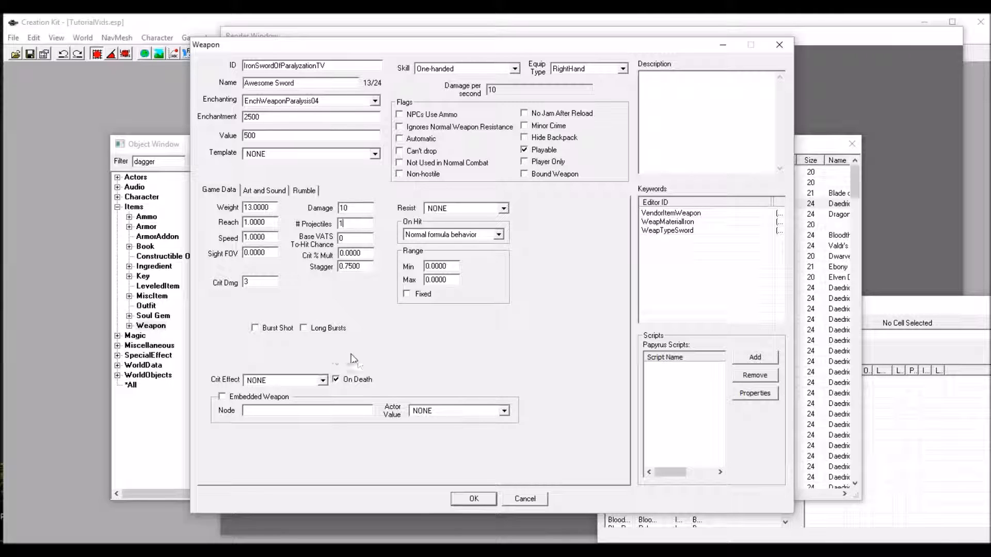
Check the critical effects available for the sword without choosing one
key(Tab)
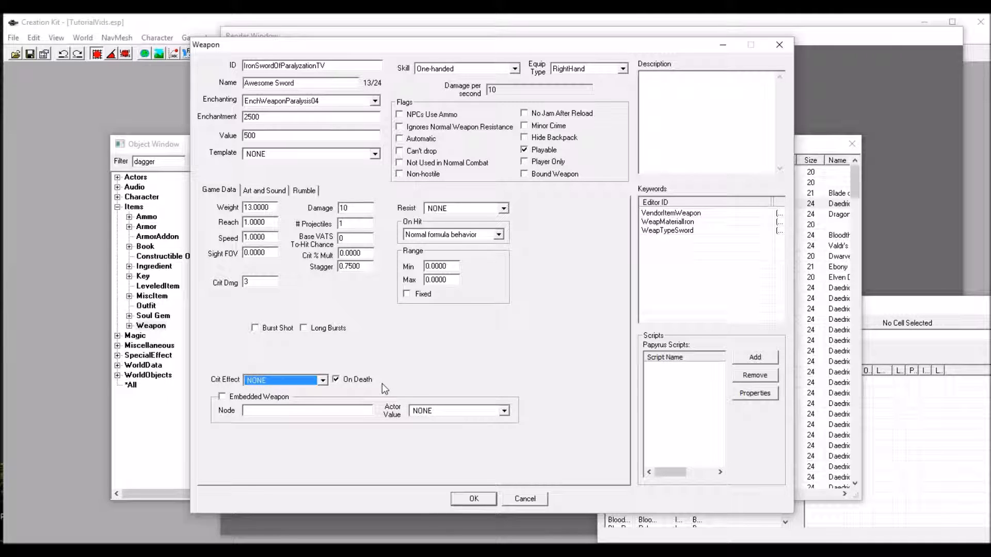
click(265, 383)
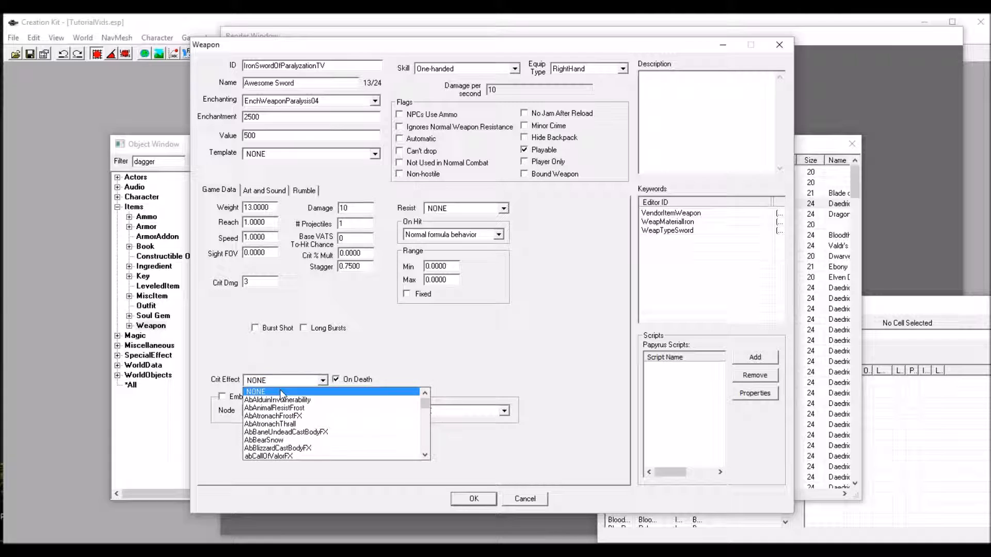
click(504, 331)
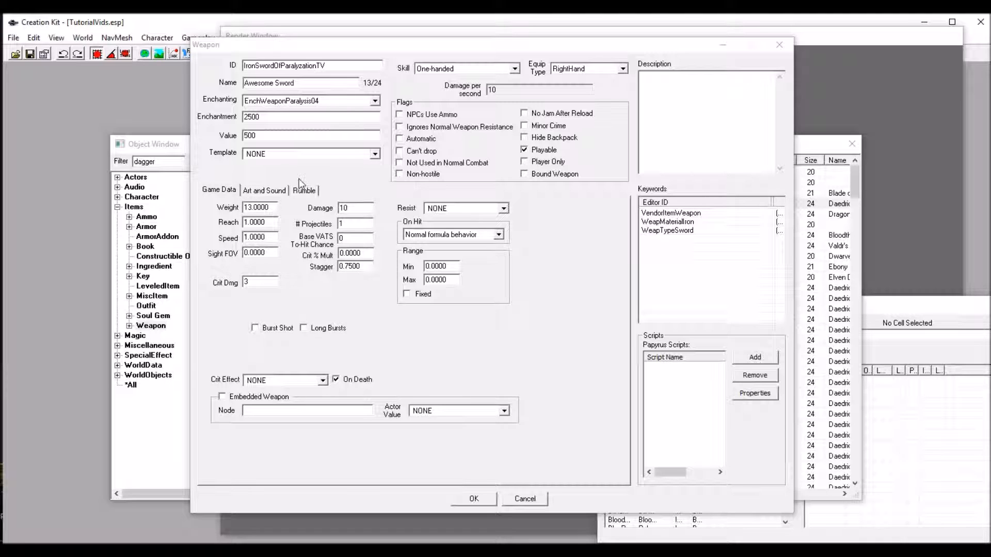
click(327, 296)
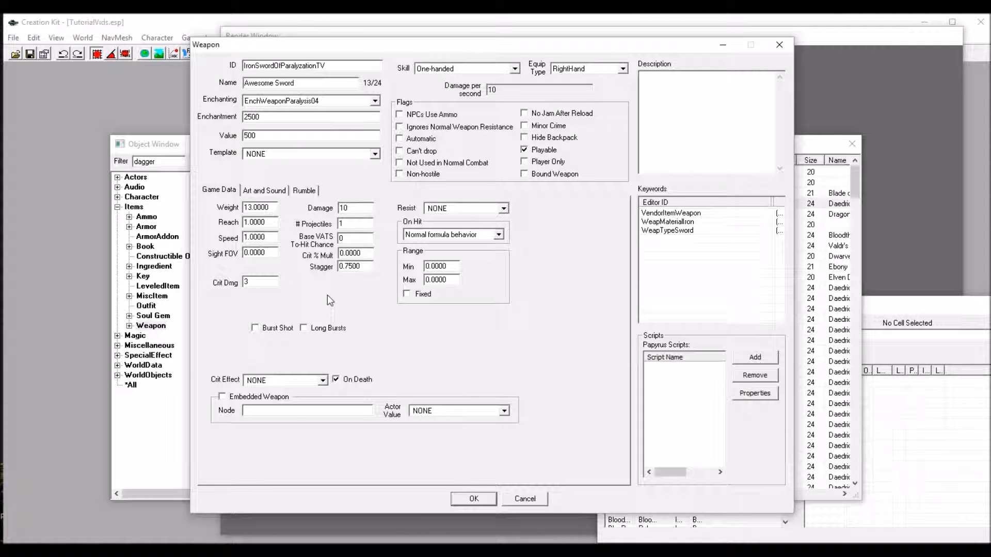
Examine the sword's art and sound settings, including its LongSword.nif model preview, and its rumble settings
click(260, 191)
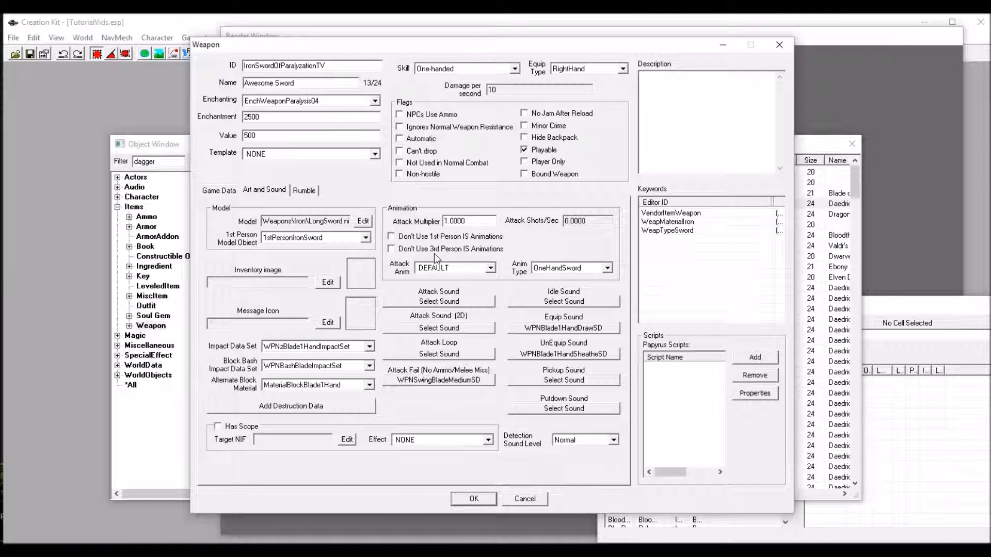
click(366, 221)
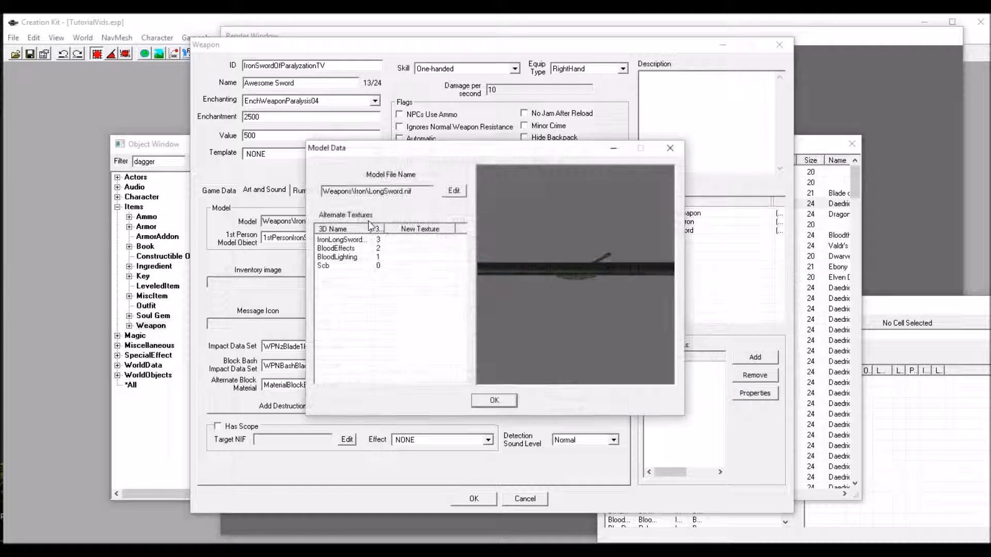
mouse_move(573, 277)
mouse_down()
mouse_move(617, 135)
mouse_move(599, 239)
mouse_move(642, 176)
mouse_move(796, 201)
mouse_move(589, 277)
mouse_move(544, 367)
mouse_move(556, 467)
mouse_move(590, 298)
mouse_move(575, 243)
mouse_move(581, 268)
mouse_up()
click(503, 401)
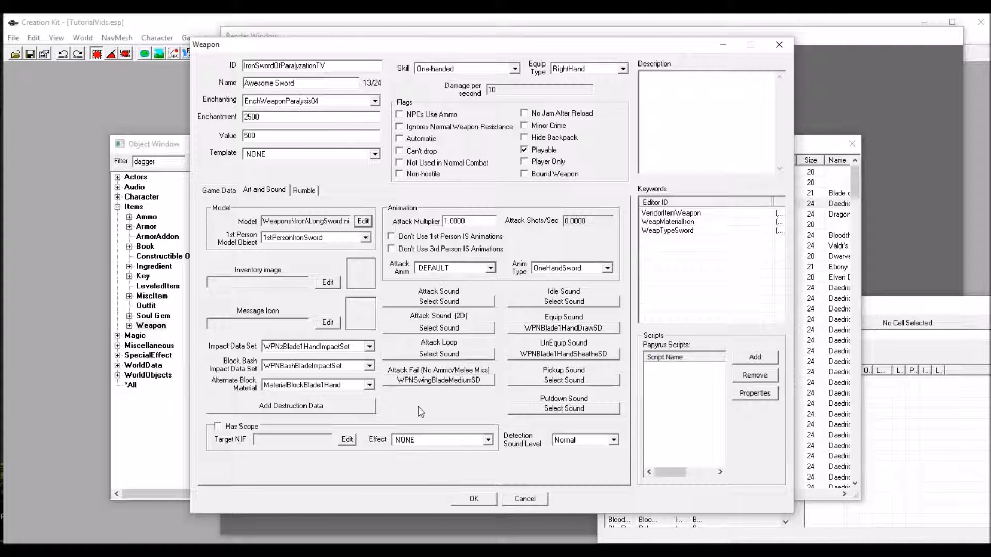
click(311, 193)
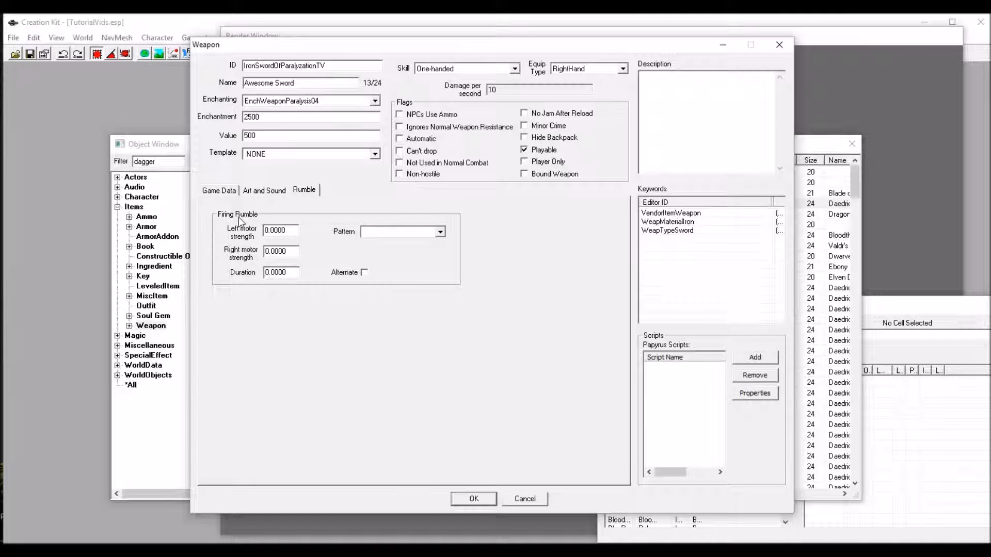
click(221, 191)
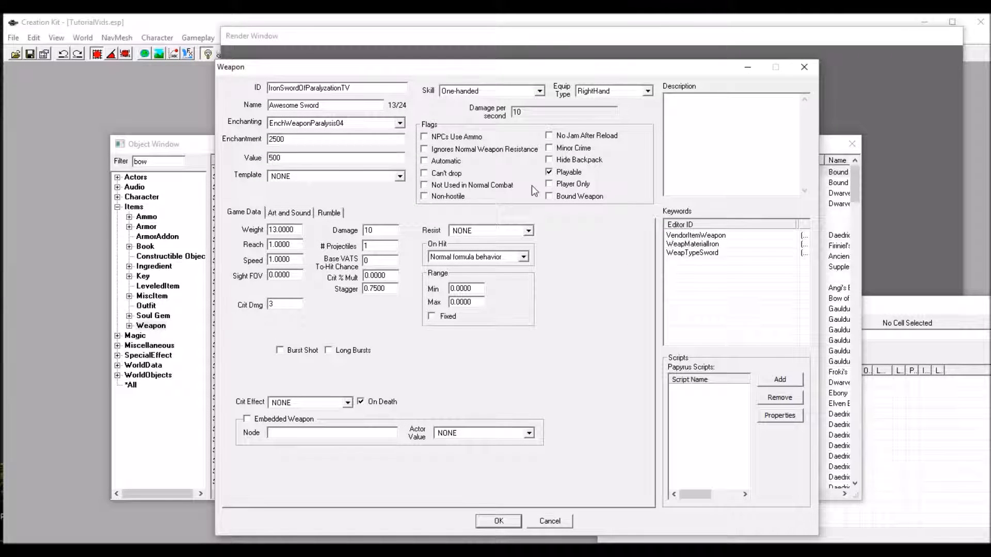
Turn off the sword's Playable flag and turn on Bound Weapon
click(550, 172)
click(574, 196)
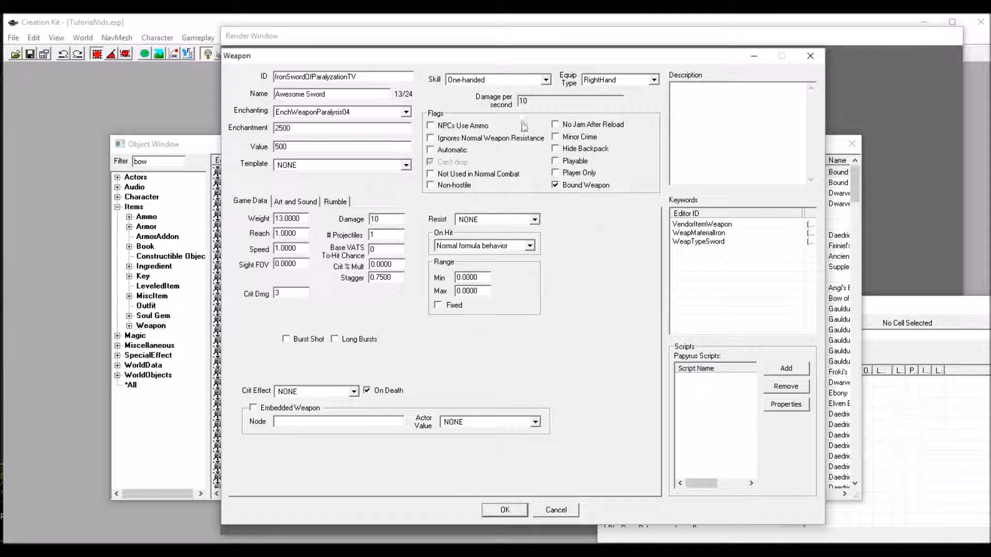
Try Speech as the sword's skill and set it back to One-handed
click(464, 80)
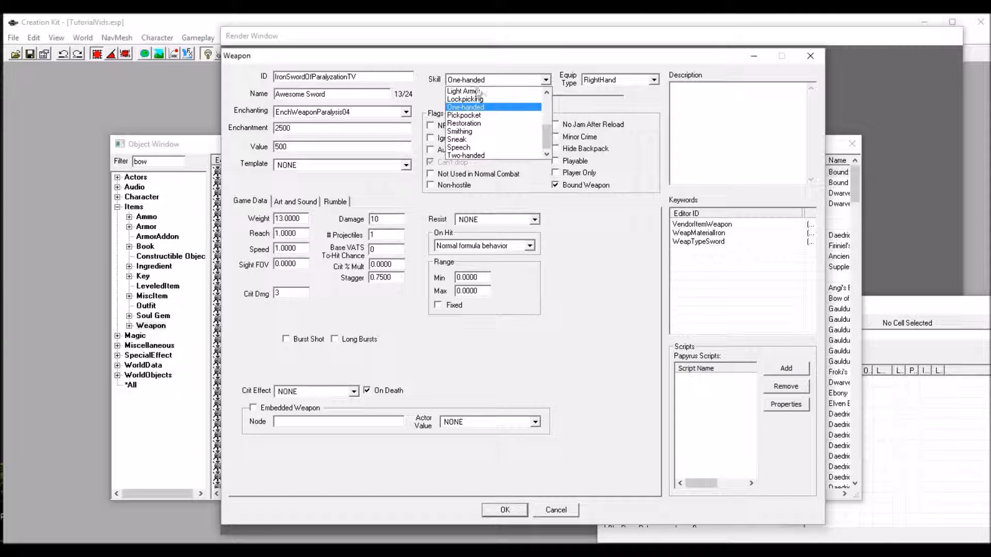
click(476, 105)
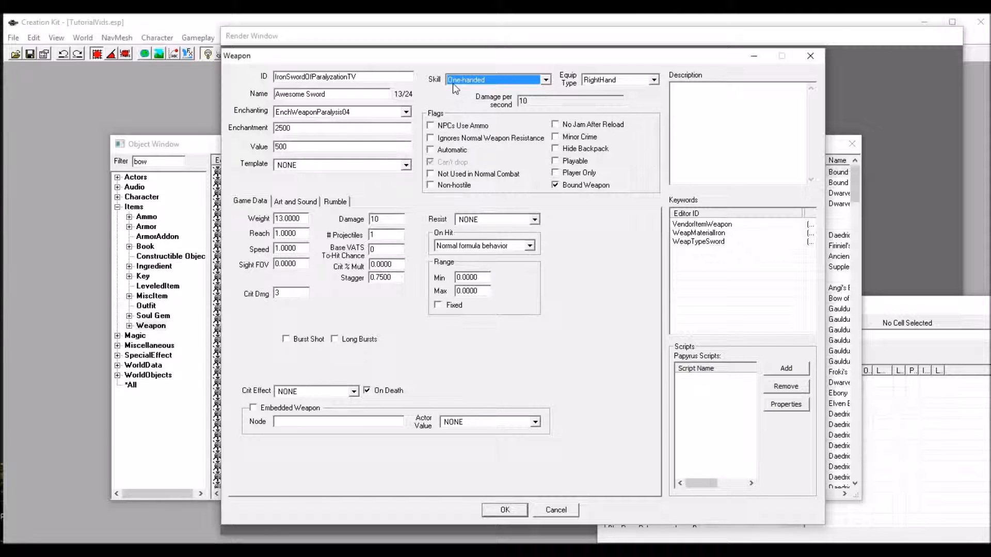
click(492, 81)
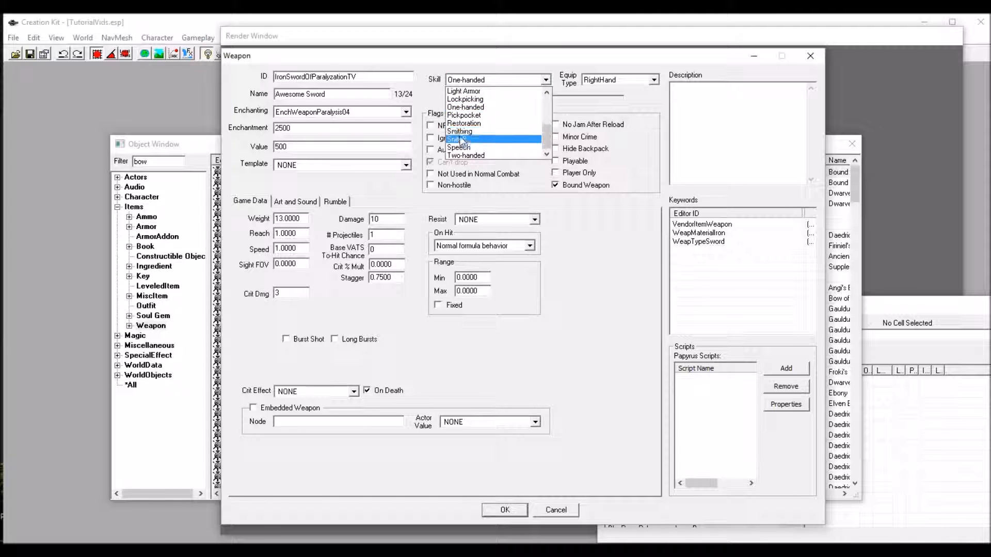
click(463, 153)
click(467, 81)
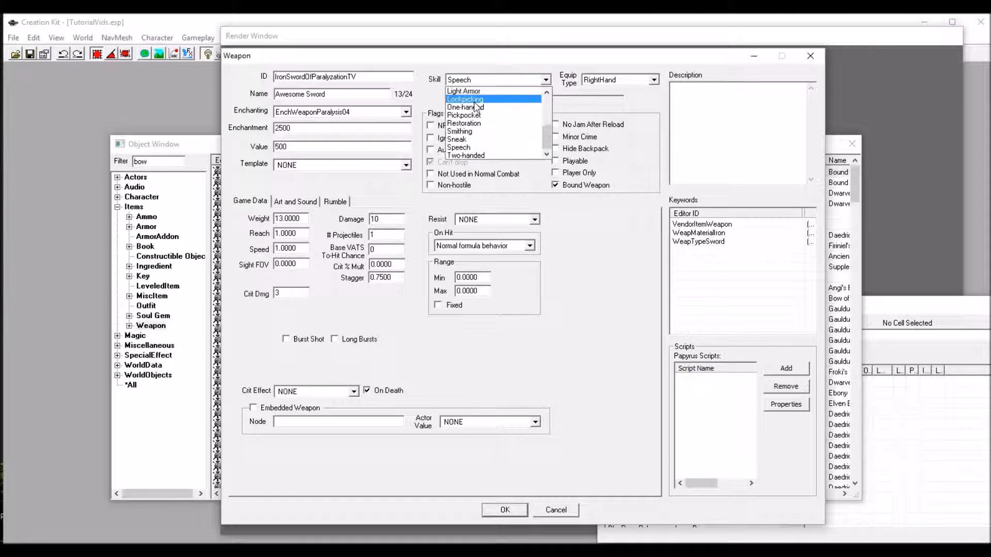
click(477, 108)
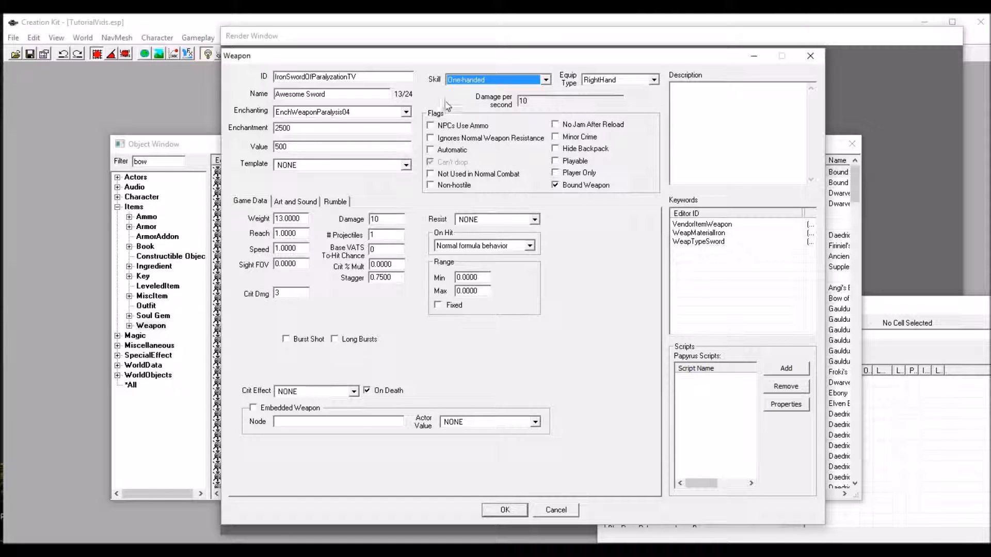
click(484, 81)
Try LeftHand as the sword's equip type and set it back to RightHand
click(632, 83)
click(633, 84)
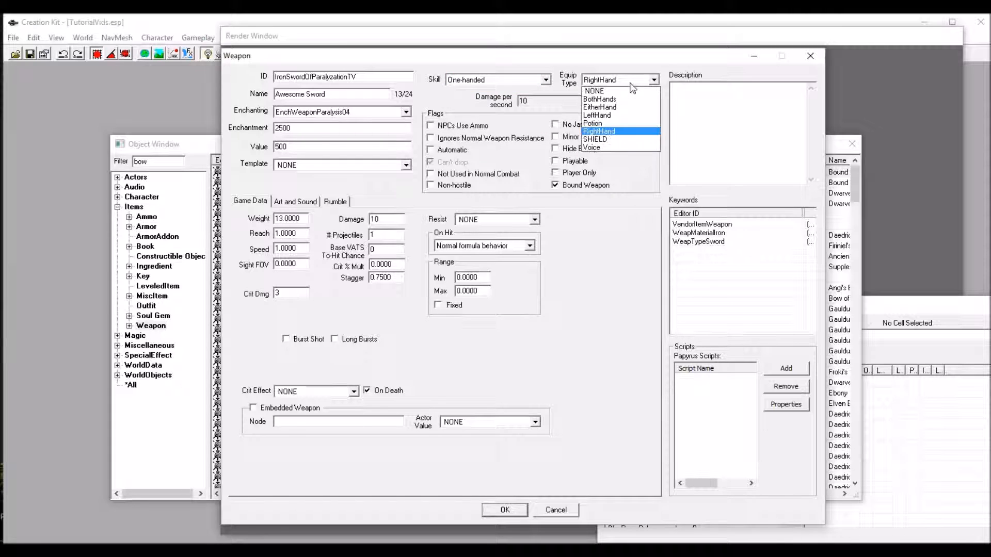
click(598, 116)
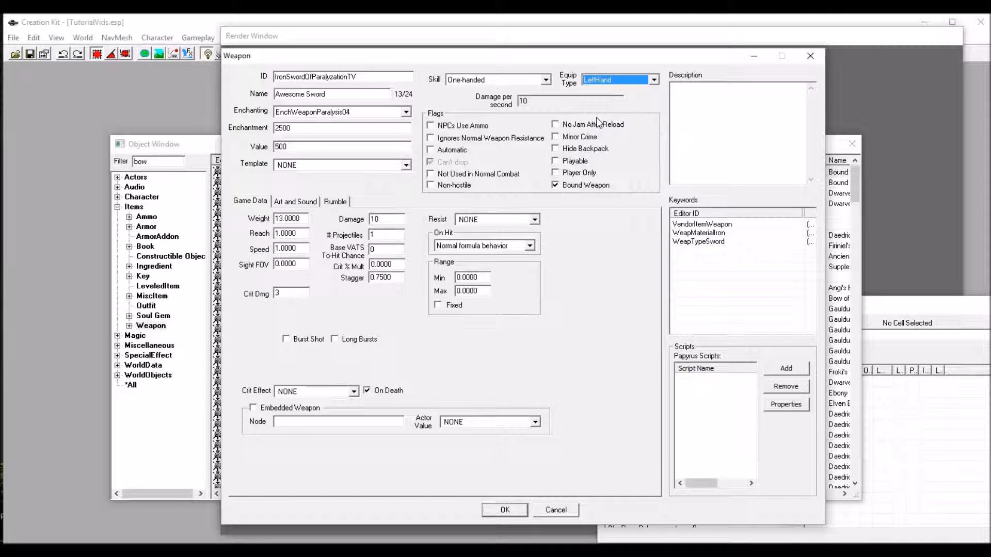
click(638, 80)
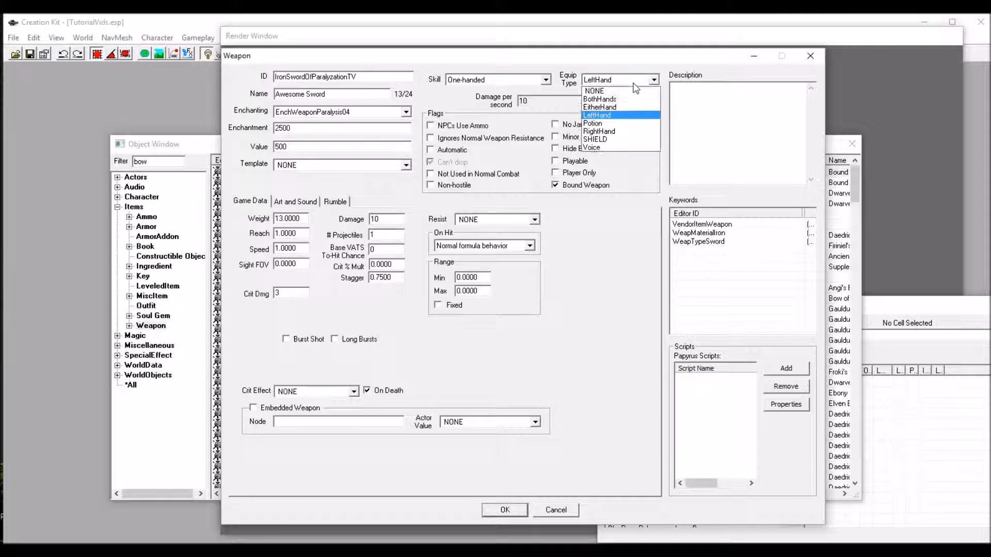
click(605, 132)
Examine the sword's description field and its keywords VendorItemWeapon, WeapMaterialIron and WeapTypeSword
click(727, 133)
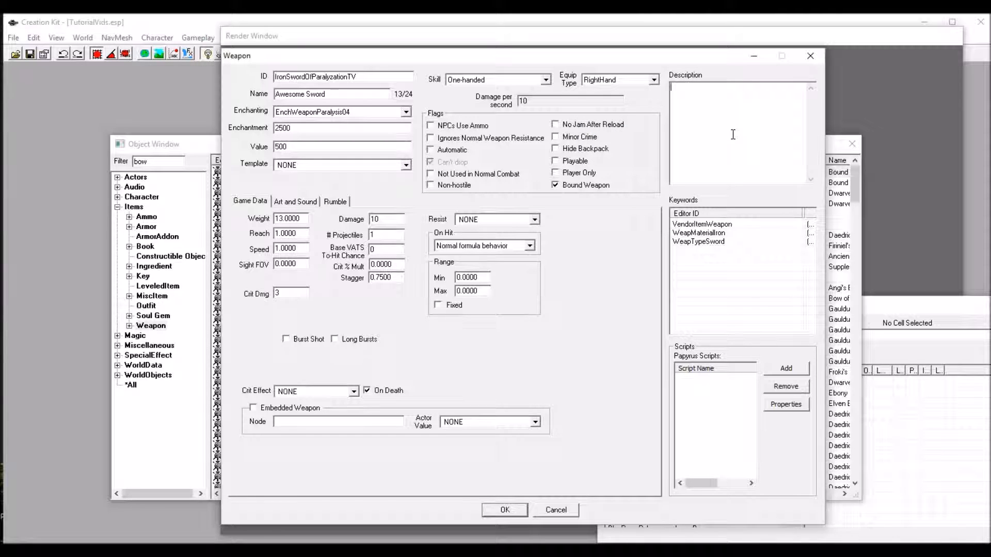
click(729, 227)
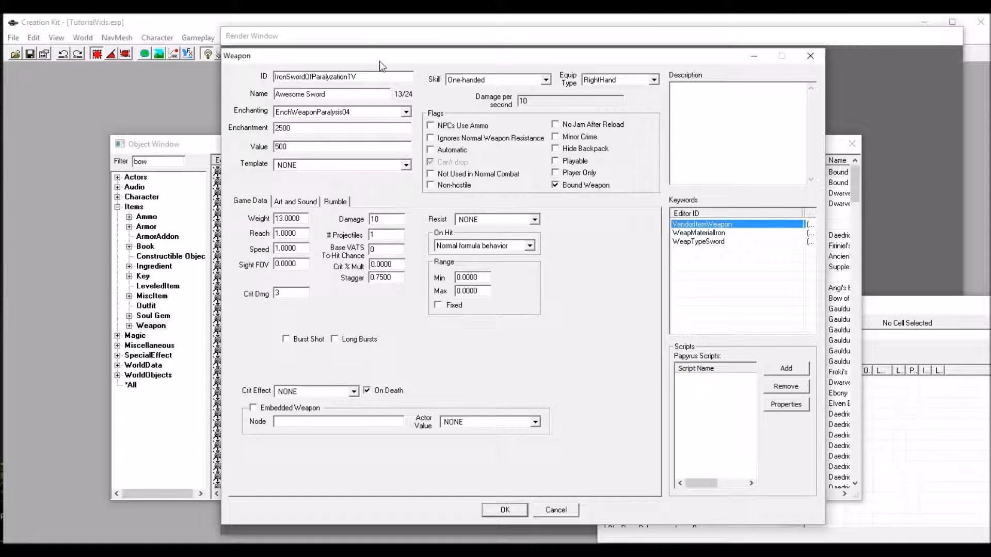
click(738, 232)
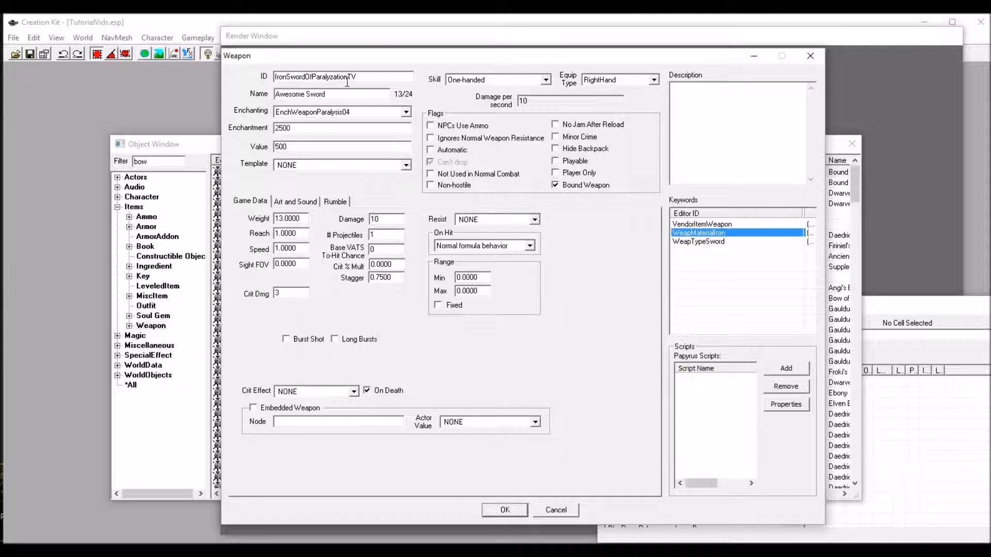
click(730, 240)
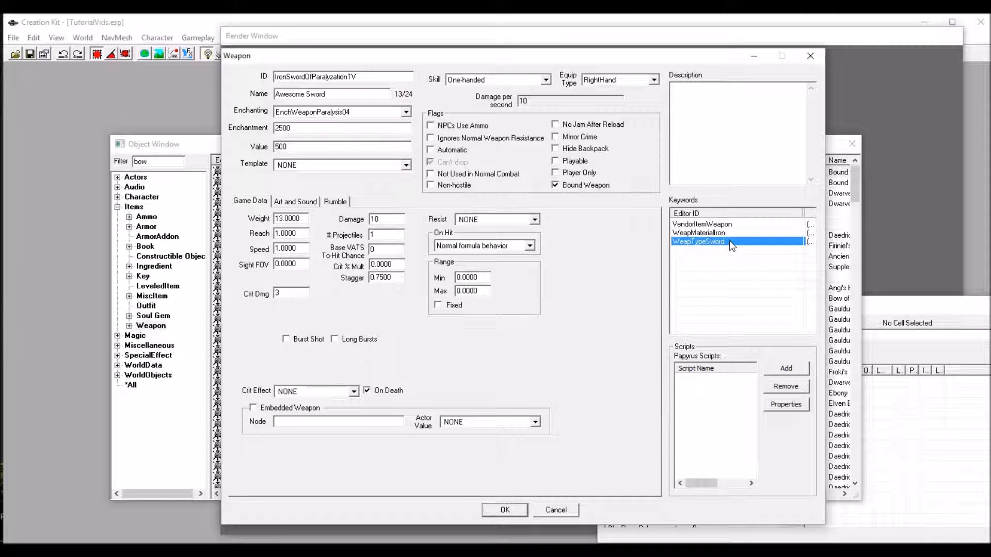
click(732, 250)
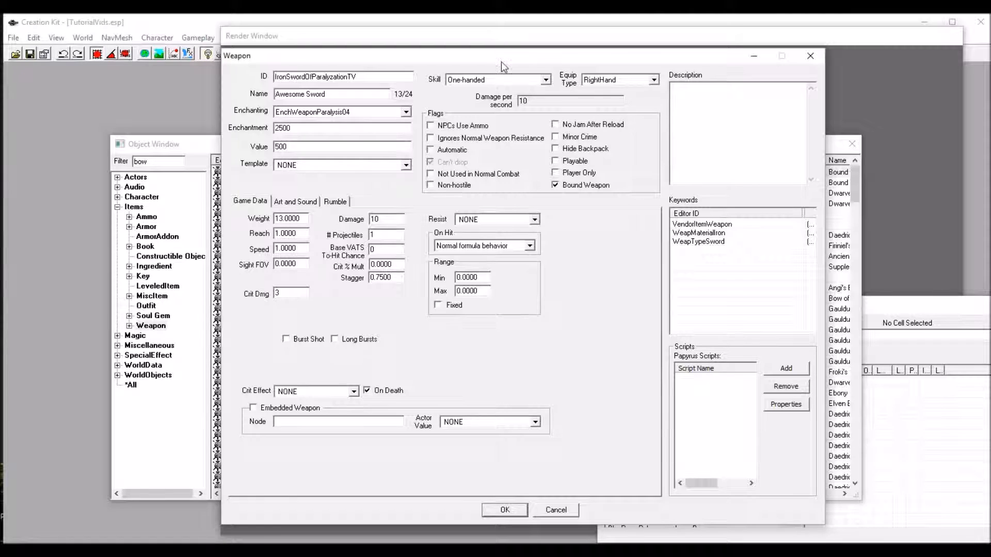
Accept the sword's settings and close its weapon form
drag(501, 61, 488, 57)
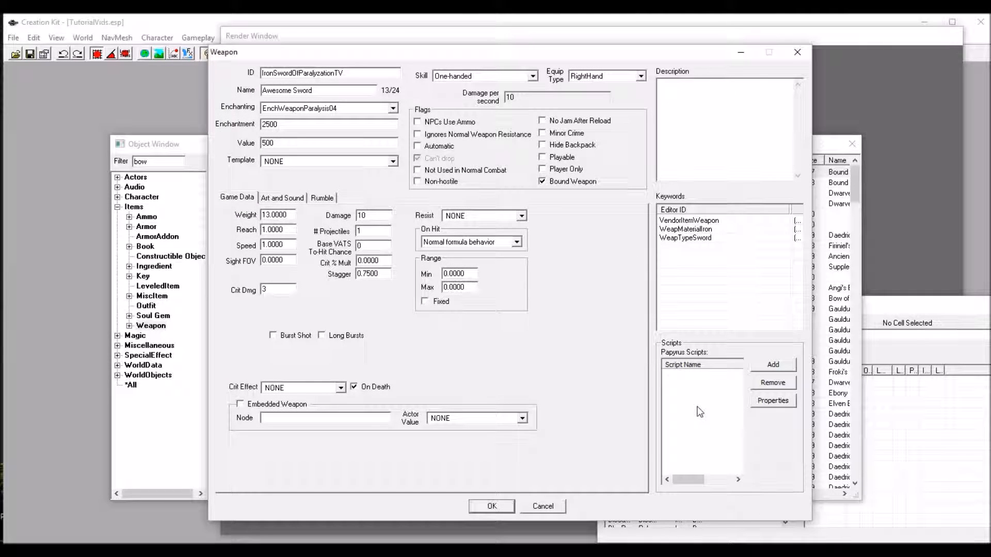
click(496, 507)
click(530, 337)
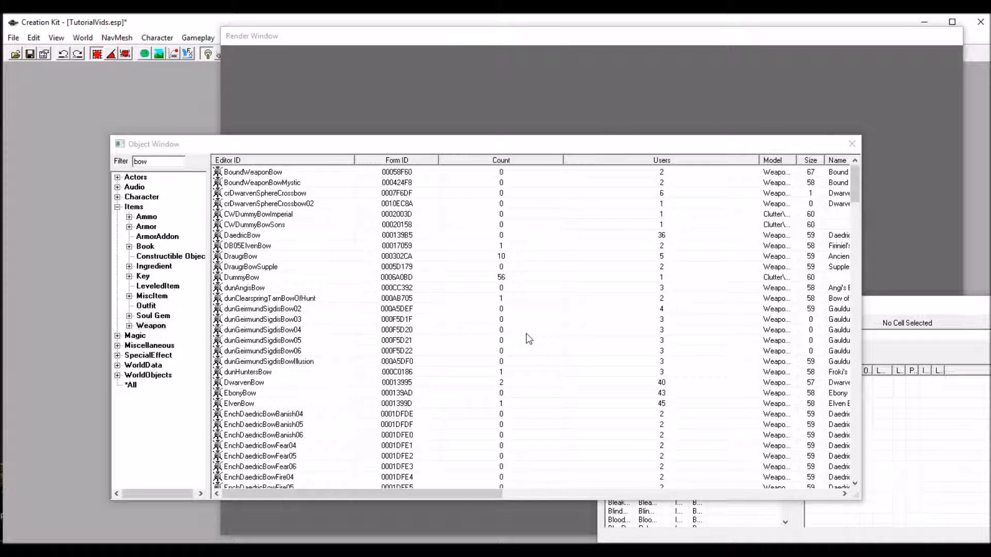
Reposition the Object Window and the Cell View, and look through the list of interior cells
drag(440, 143, 406, 137)
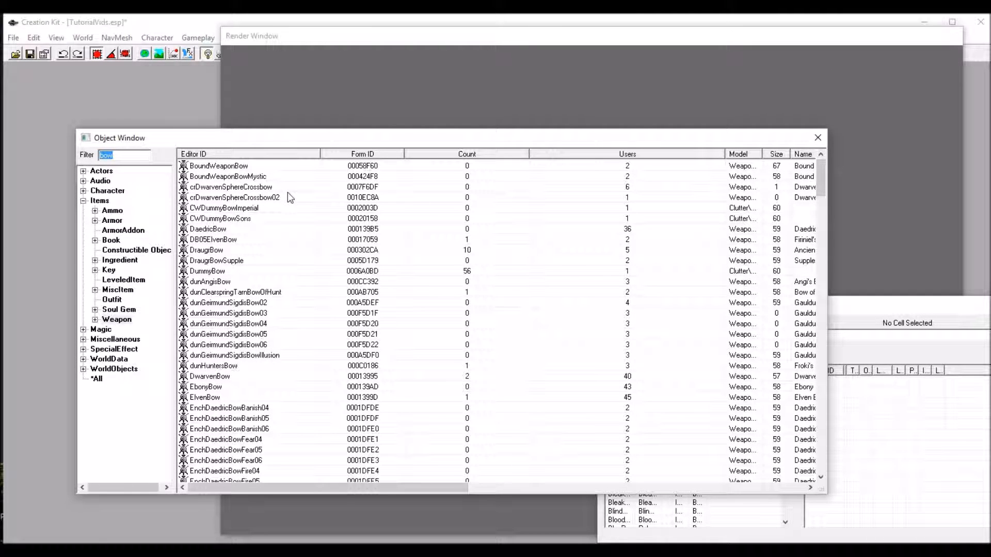
click(939, 312)
drag(839, 310, 846, 108)
scroll(640, 294, down, 10)
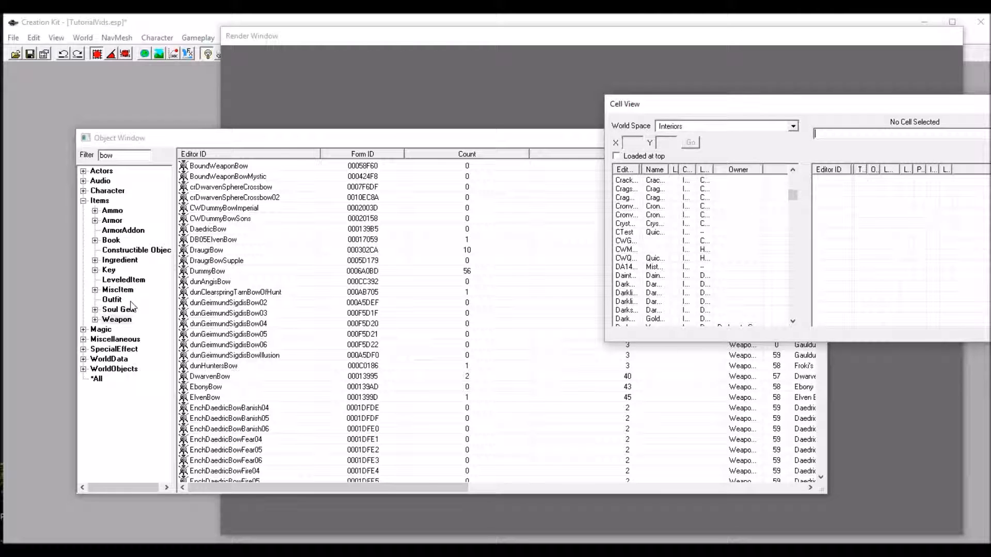
List the armor items and replace the filter with "iron"
click(117, 221)
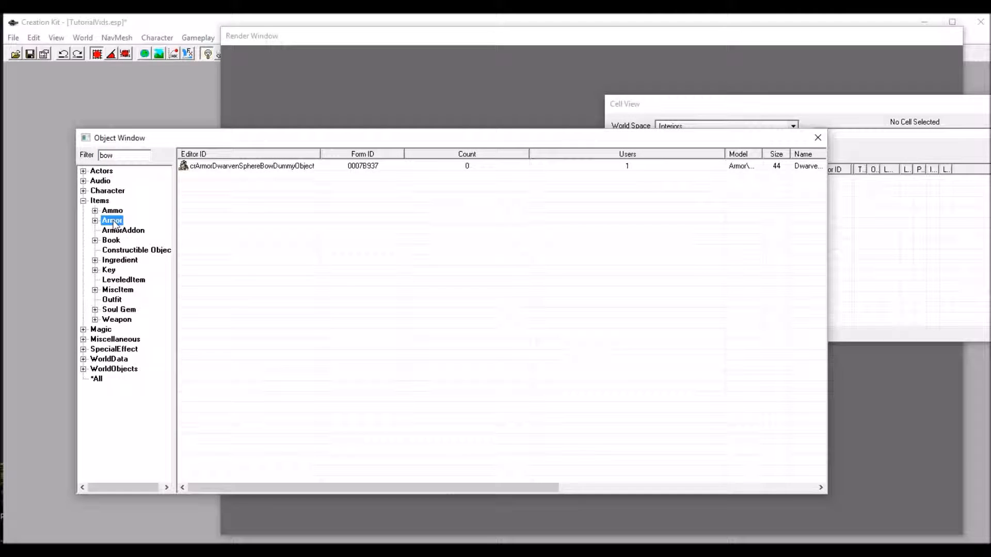
double_click(124, 154)
key(BackSpace)
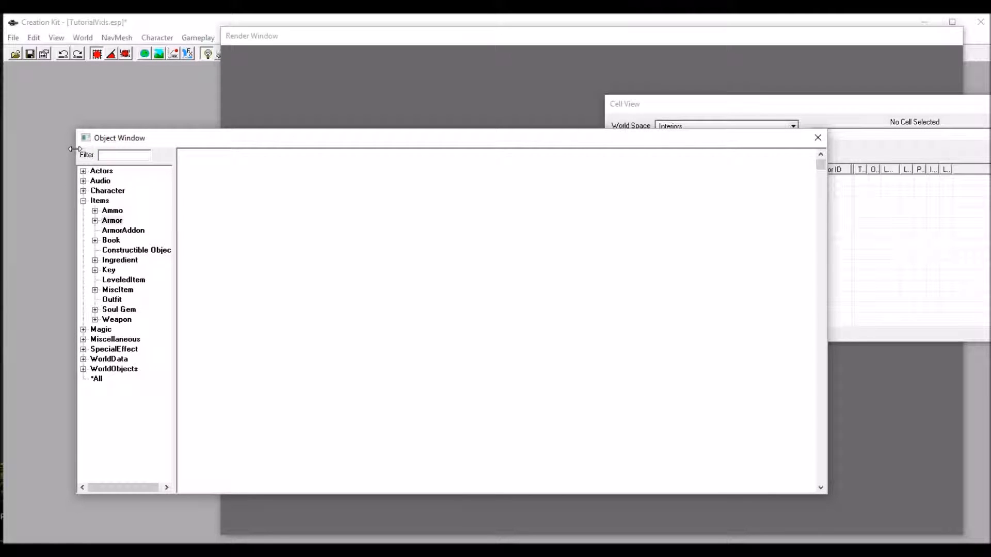
text(iron)
Open ArmorIronBandedCuirass for editing
click(238, 177)
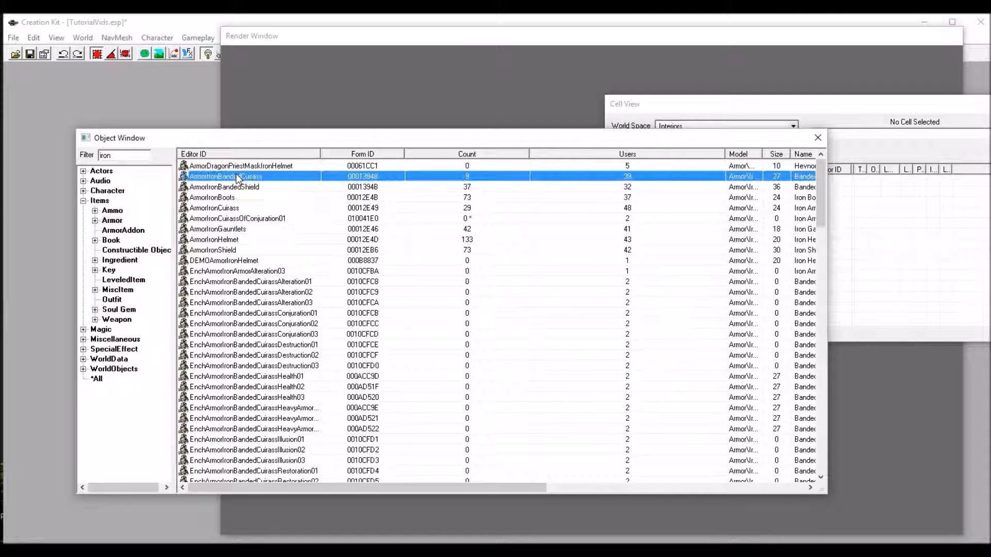
right_click(257, 176)
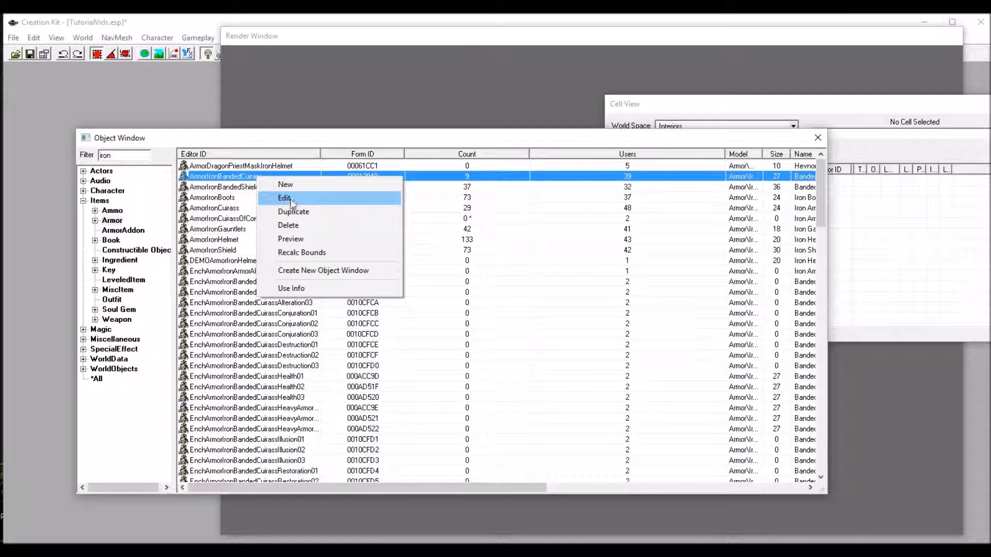
click(285, 199)
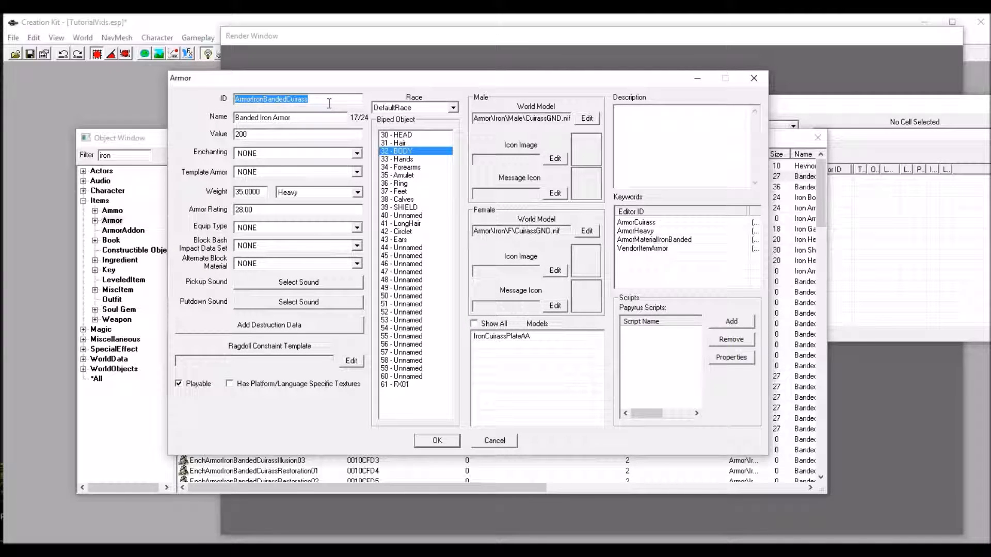
Examine the banded iron cuirass's race, equip type, armor rating and light or heavy class options
click(417, 107)
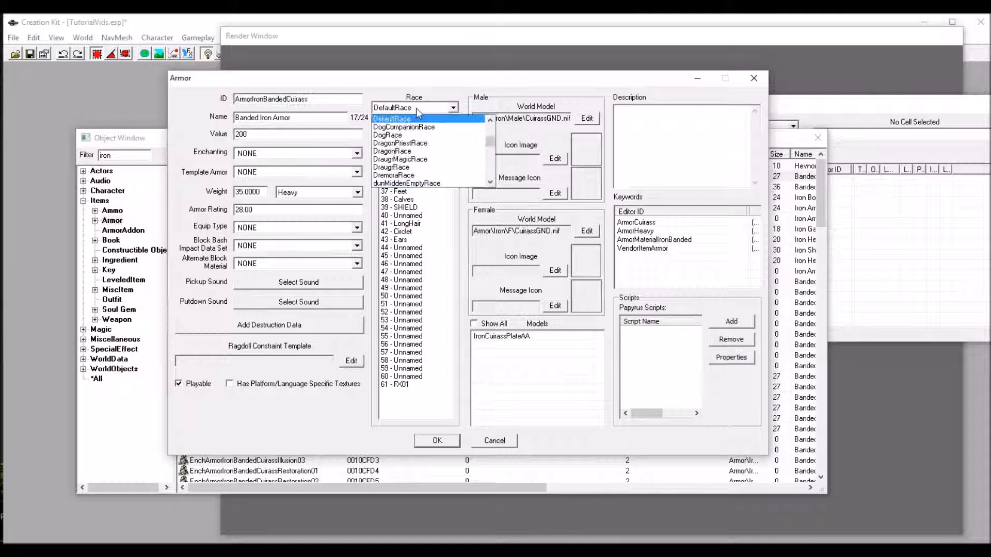
click(416, 107)
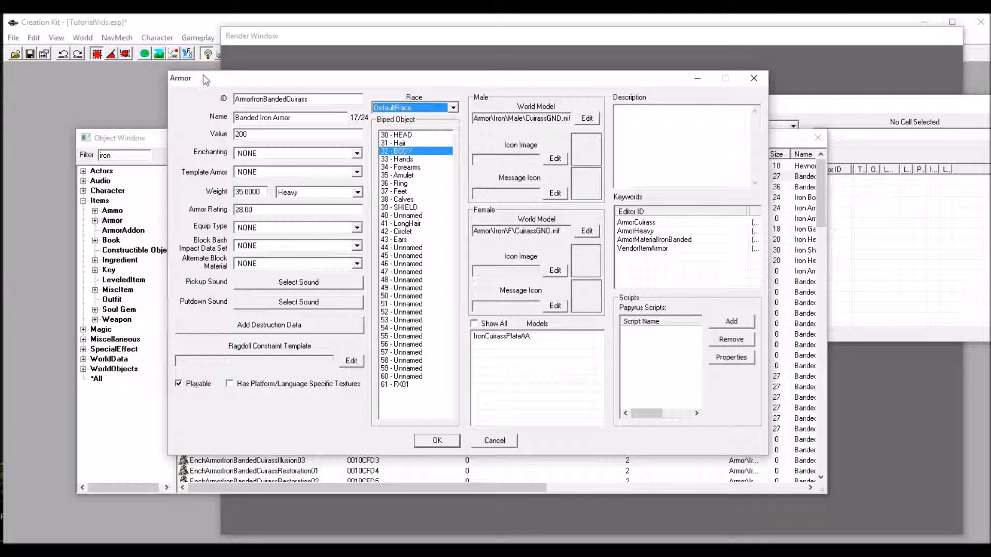
drag(203, 74, 182, 84)
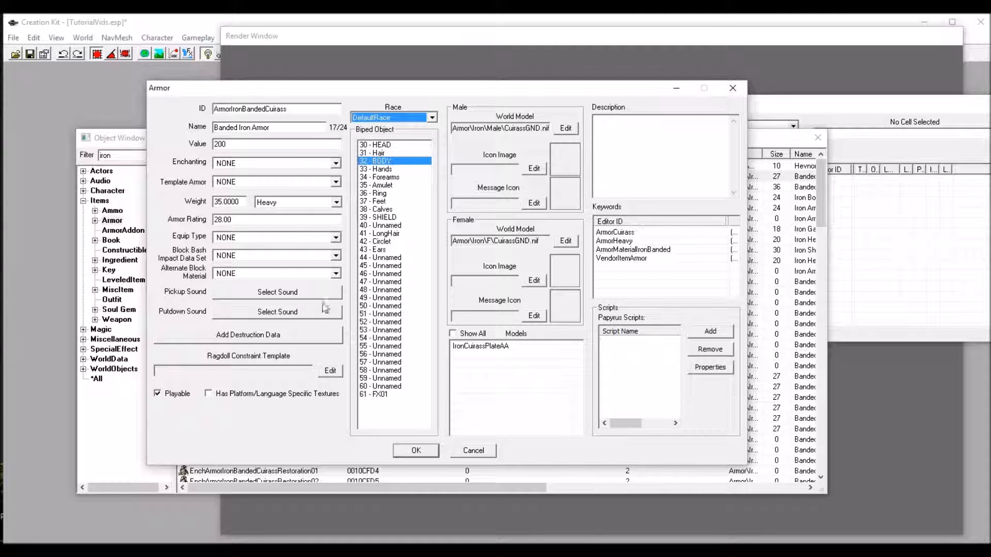
click(335, 238)
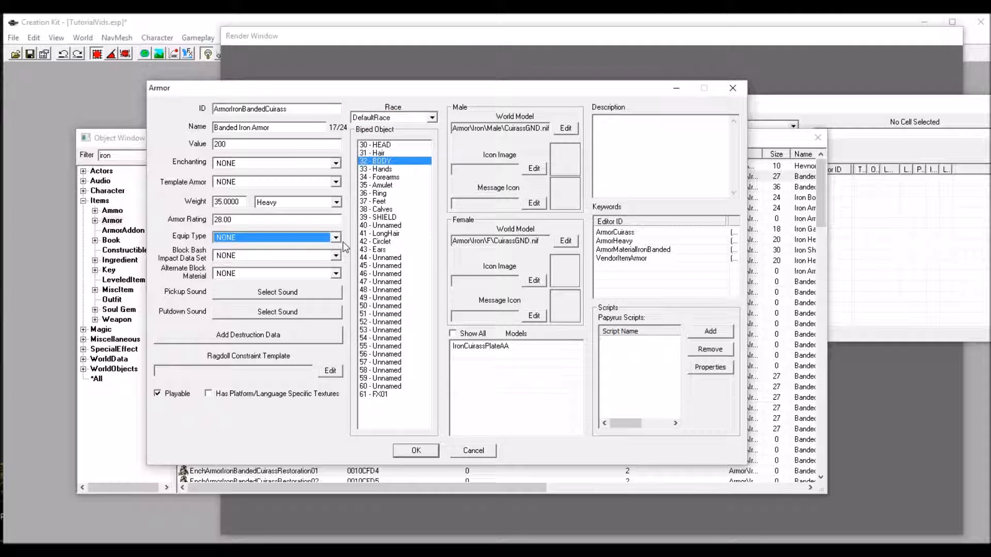
click(324, 238)
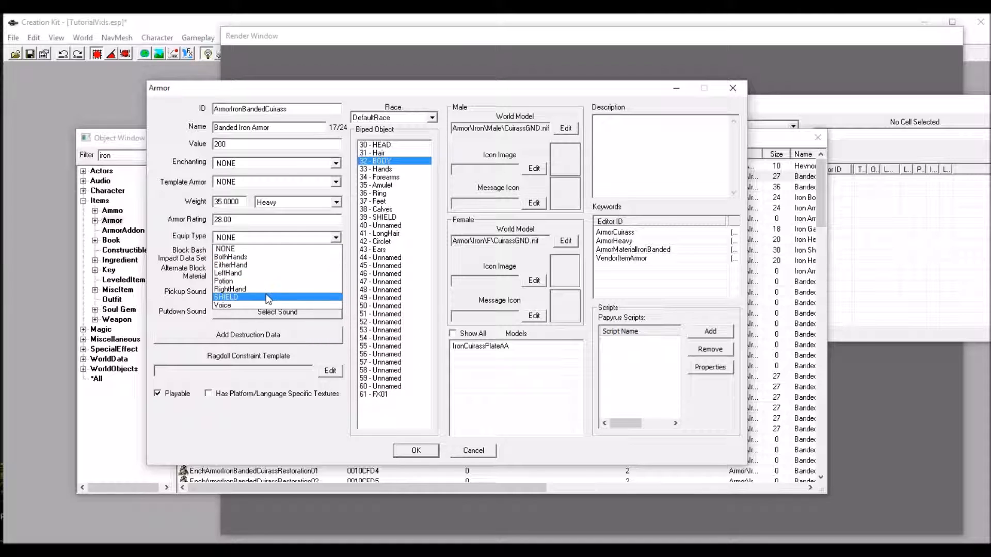
click(296, 217)
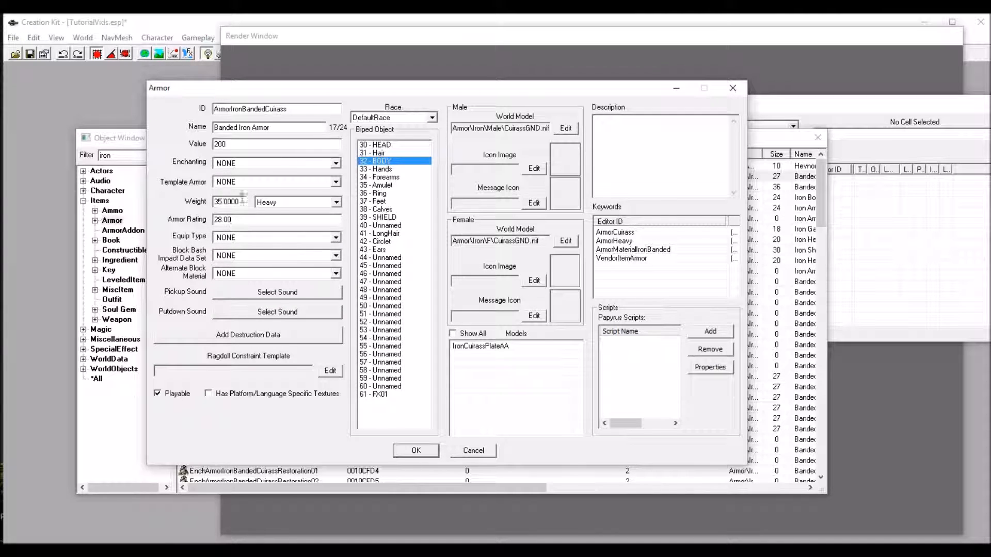
click(286, 204)
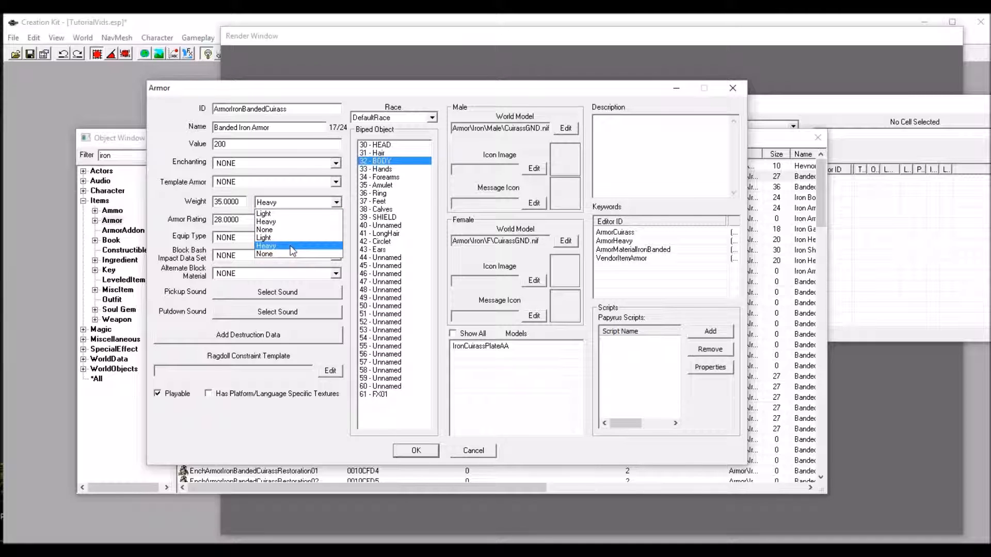